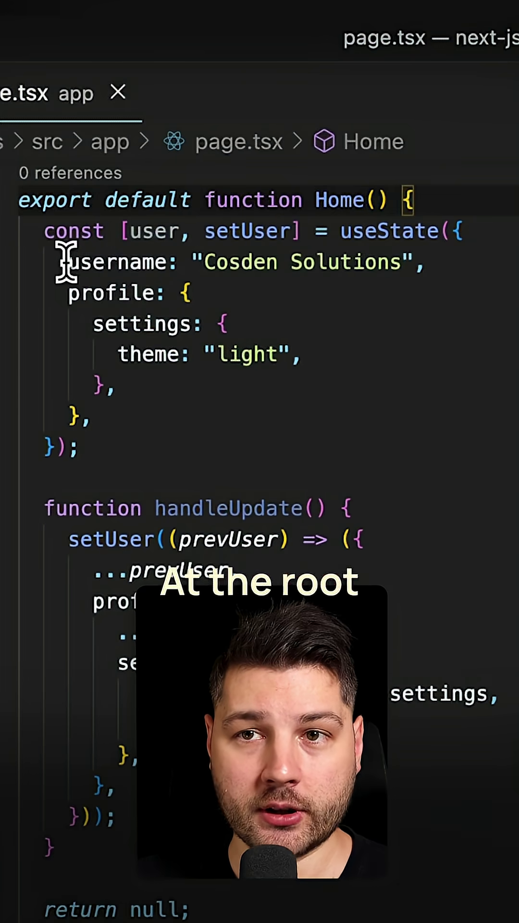
Highlight the user state's username and light theme, the handleUpdate spreads, and the dark theme line
left_click_drag(67, 261, 423, 254)
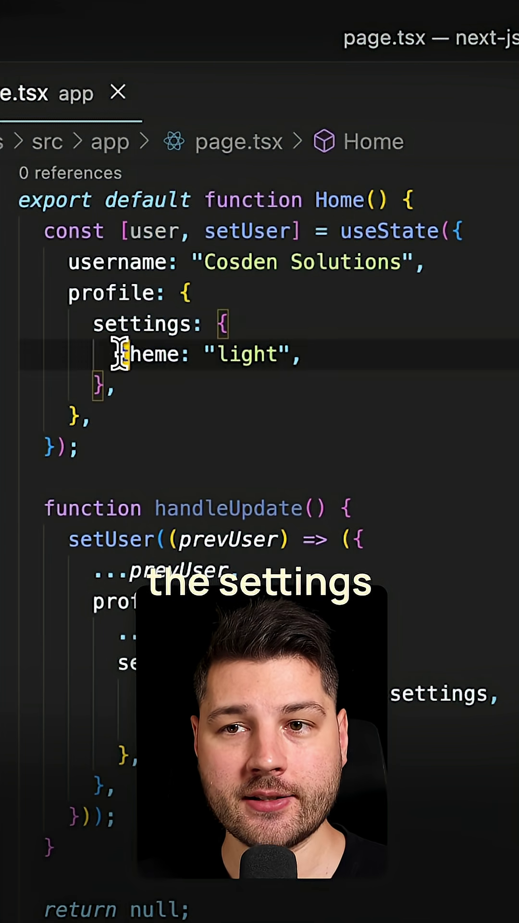
left_click_drag(119, 353, 314, 364)
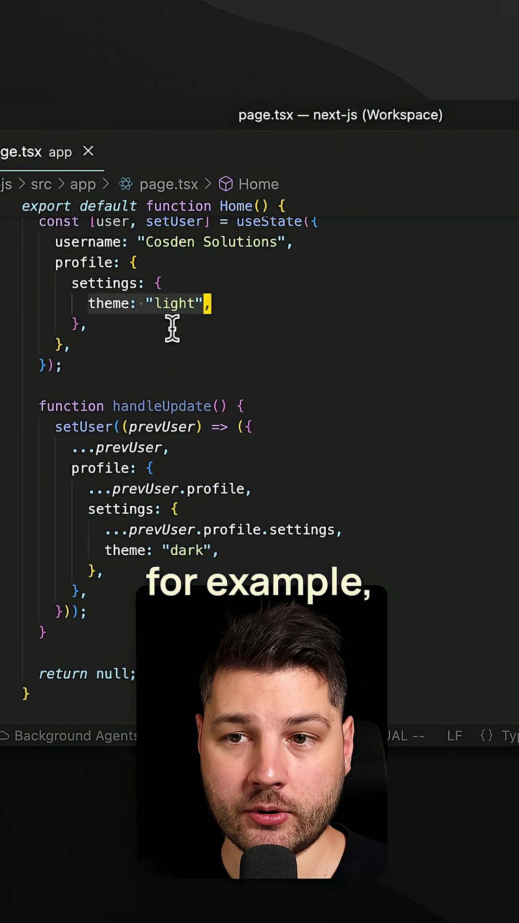
scroll(163, 328, "down", 5)
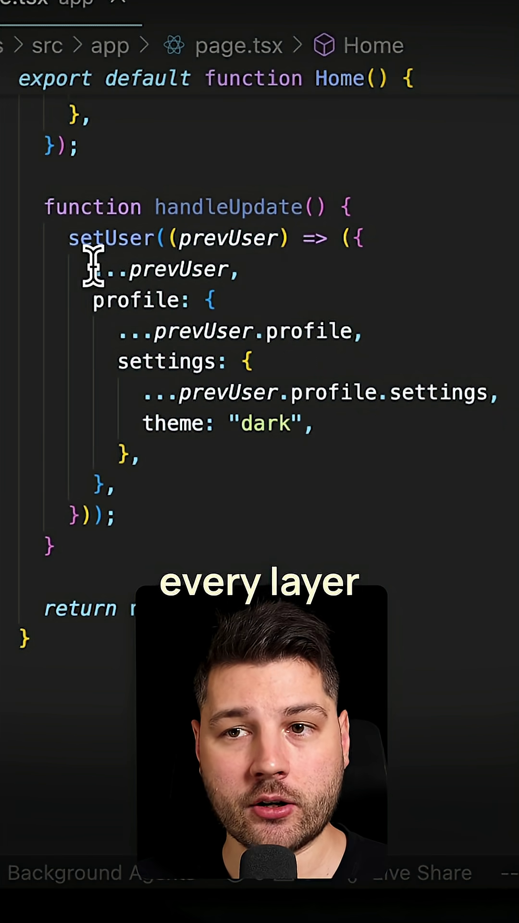
left_click_drag(93, 268, 248, 268)
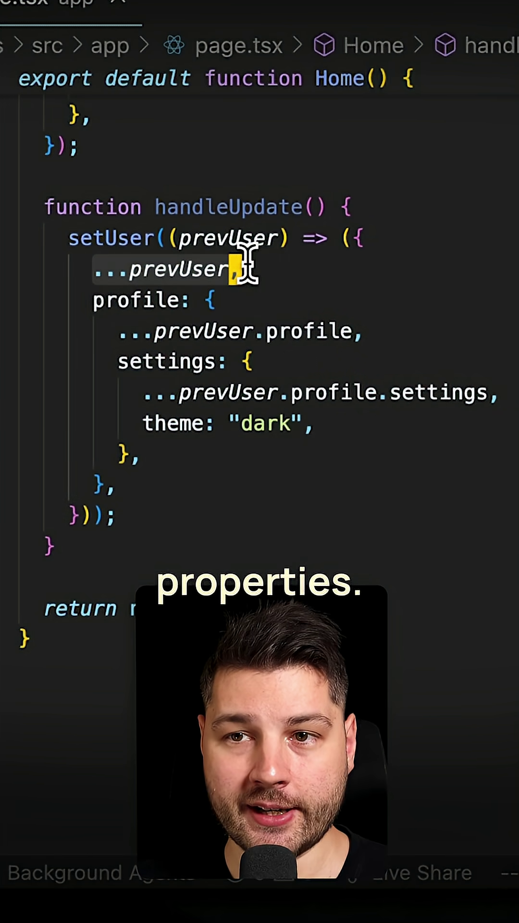
left_click_drag(117, 329, 469, 340)
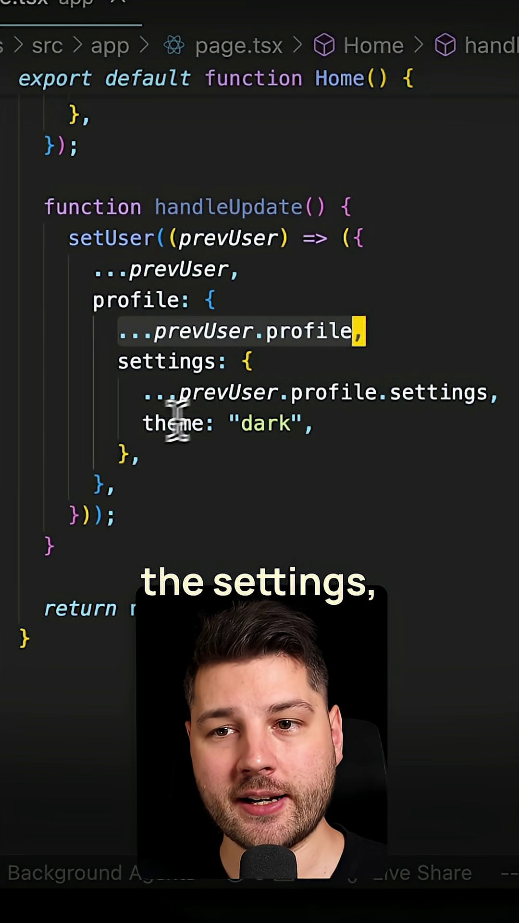
left_click(144, 424)
left_click_drag(144, 425, 361, 437)
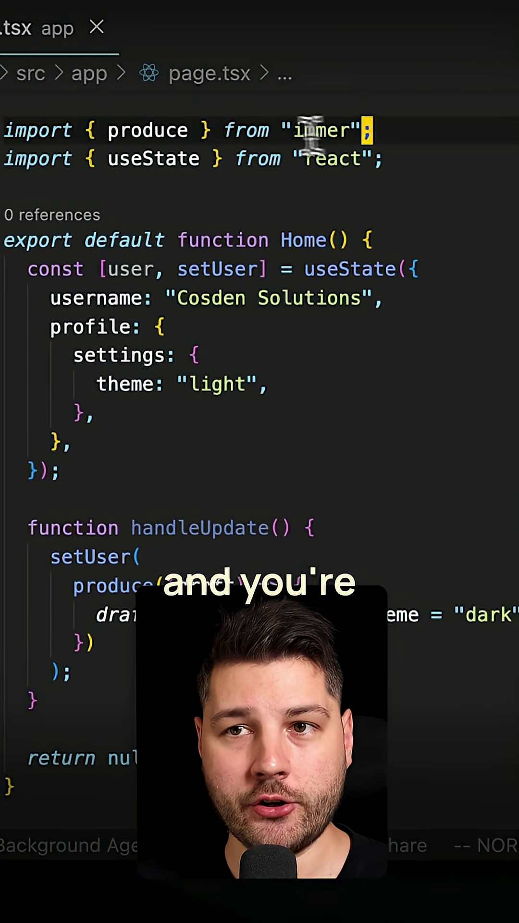
mouse_move(148, 130)
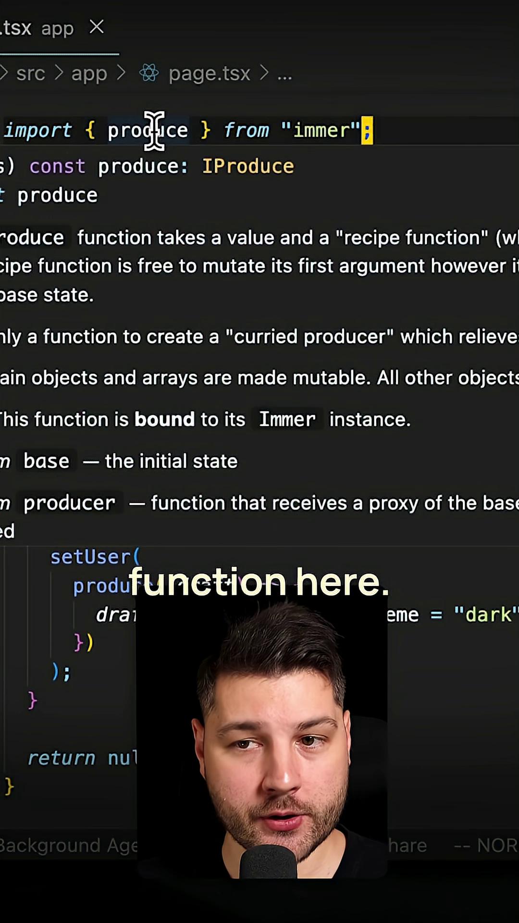
scroll(248, 426, "down", 2)
scroll(247, 426, "down", 3)
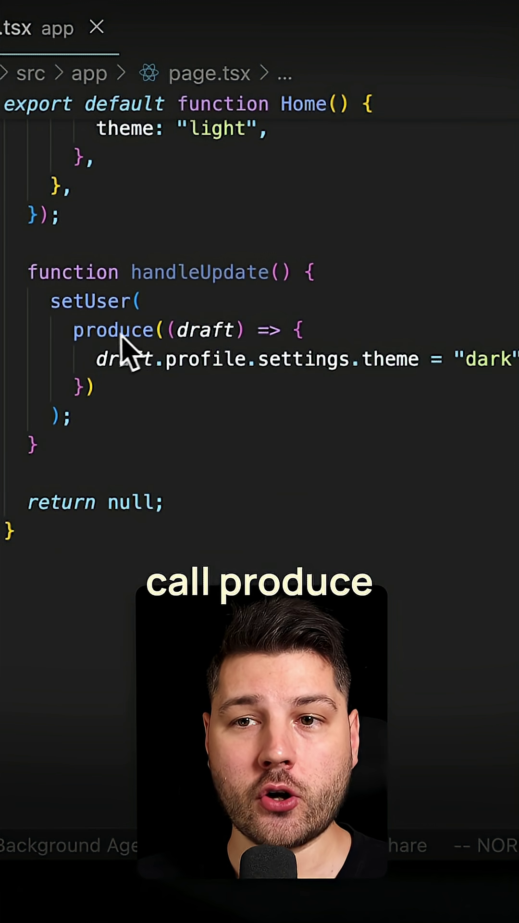
mouse_move(206, 331)
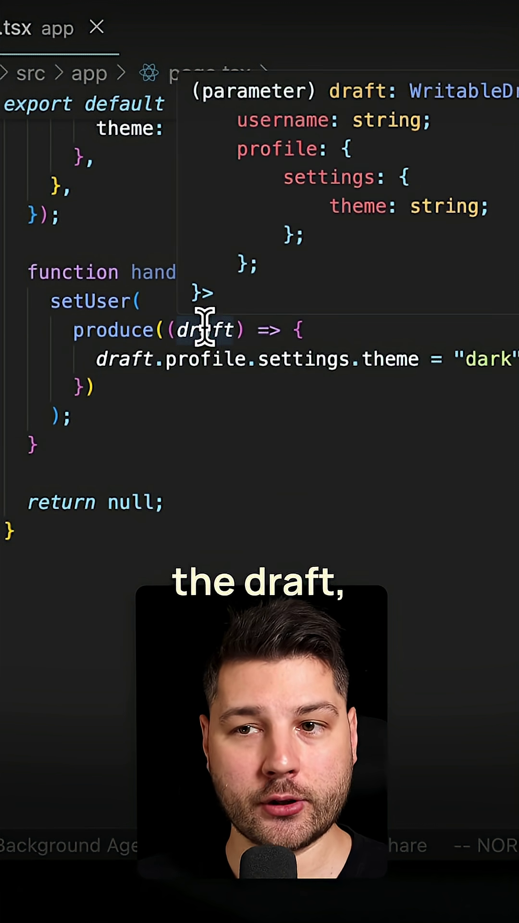
left_click(99, 358)
key("shift+v")
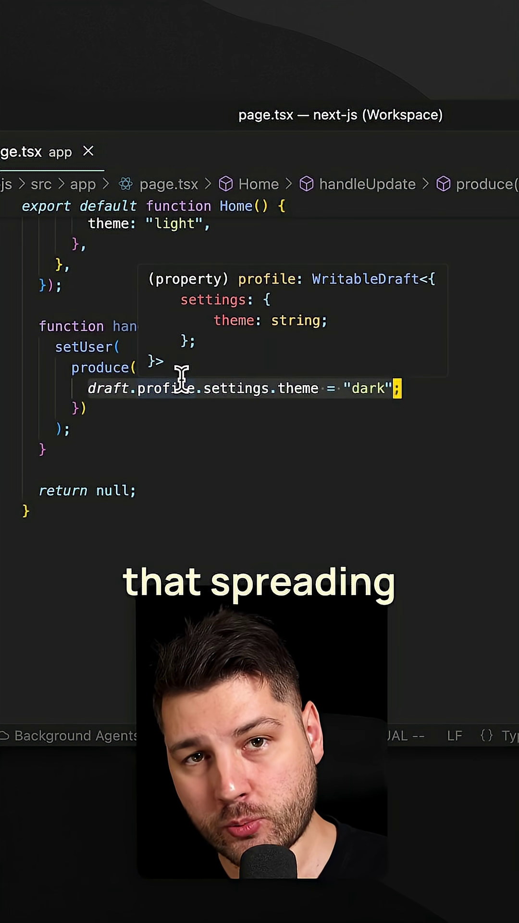
mouse_move(191, 359)
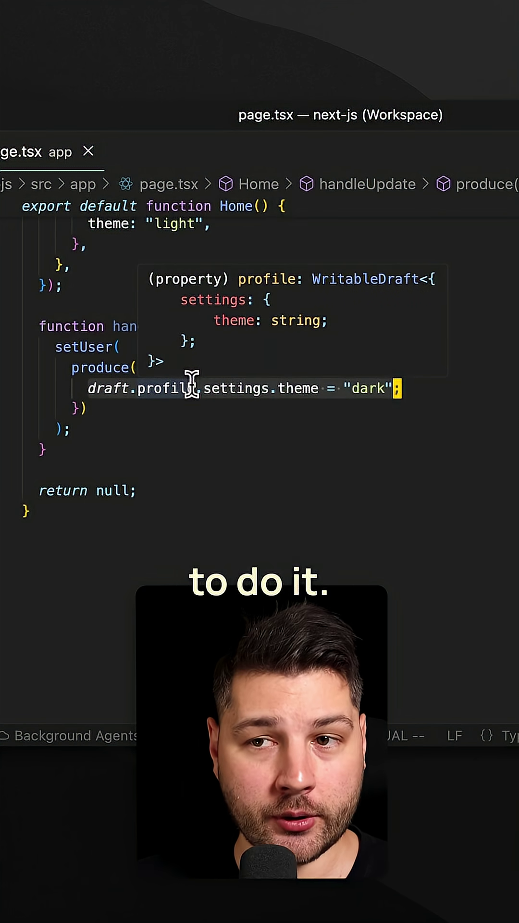
left_click(125, 424)
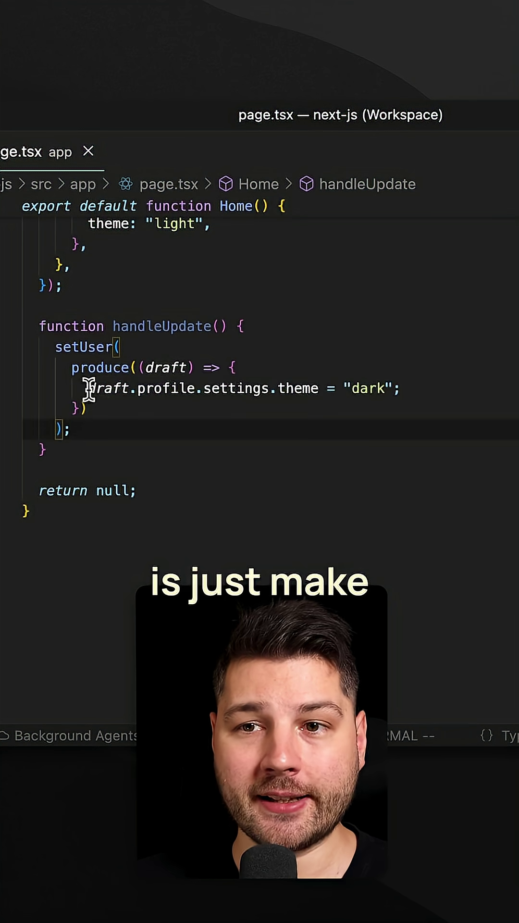
mouse_move(89, 390)
left_mouse_down()
mouse_move(373, 404)
mouse_move(405, 392)
left_mouse_up()
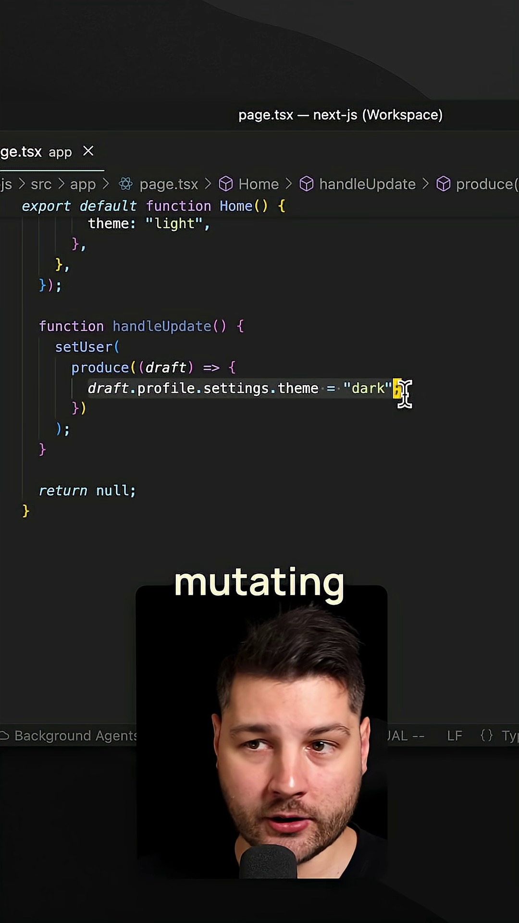